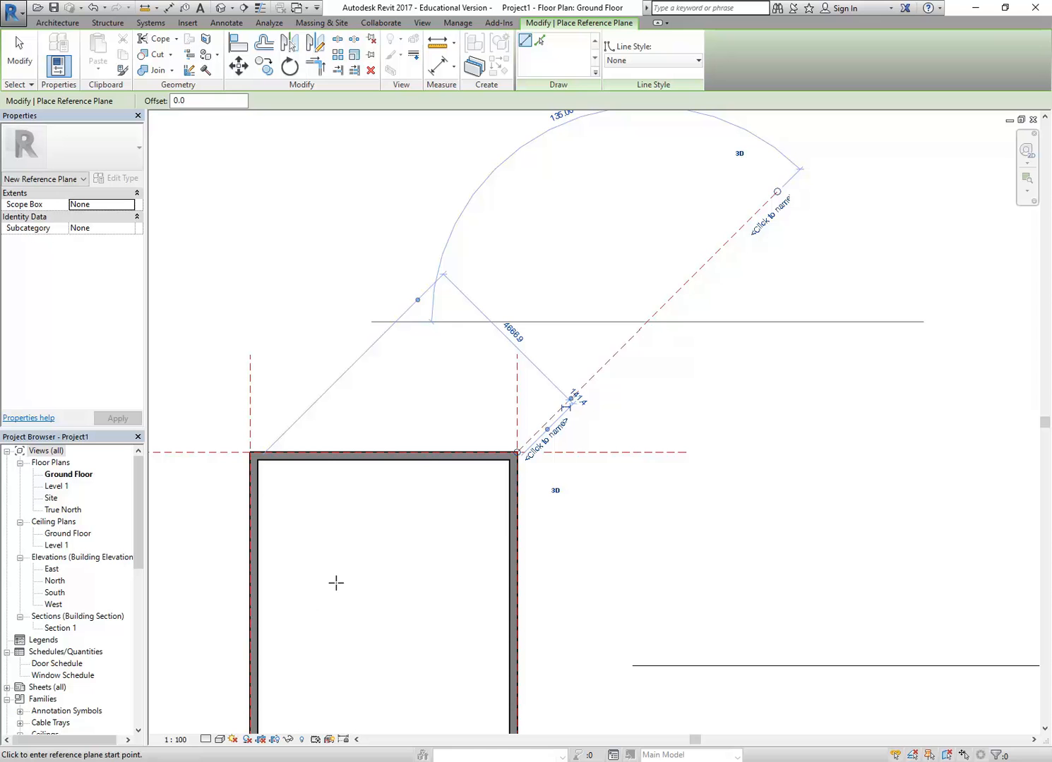
- Extend the 45° reference plane past the building's upper-right corner so it runs diagonally into the building
middle_click_drag(412, 548, 466, 516)
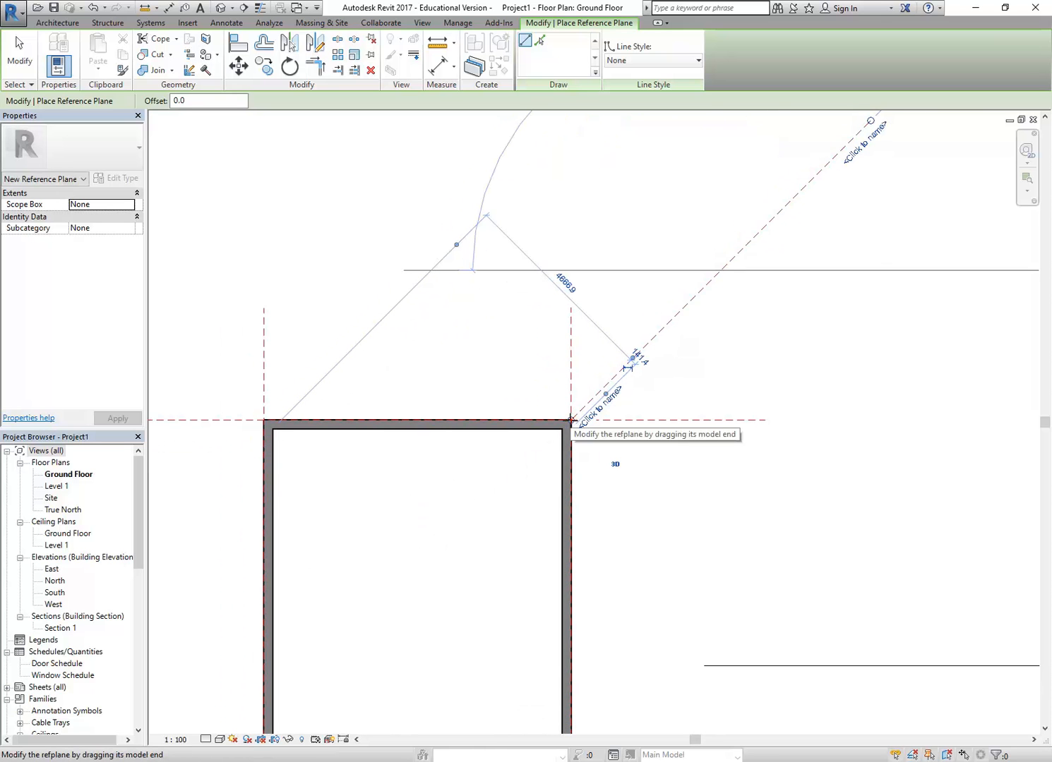
scroll(571, 419, "up", 3)
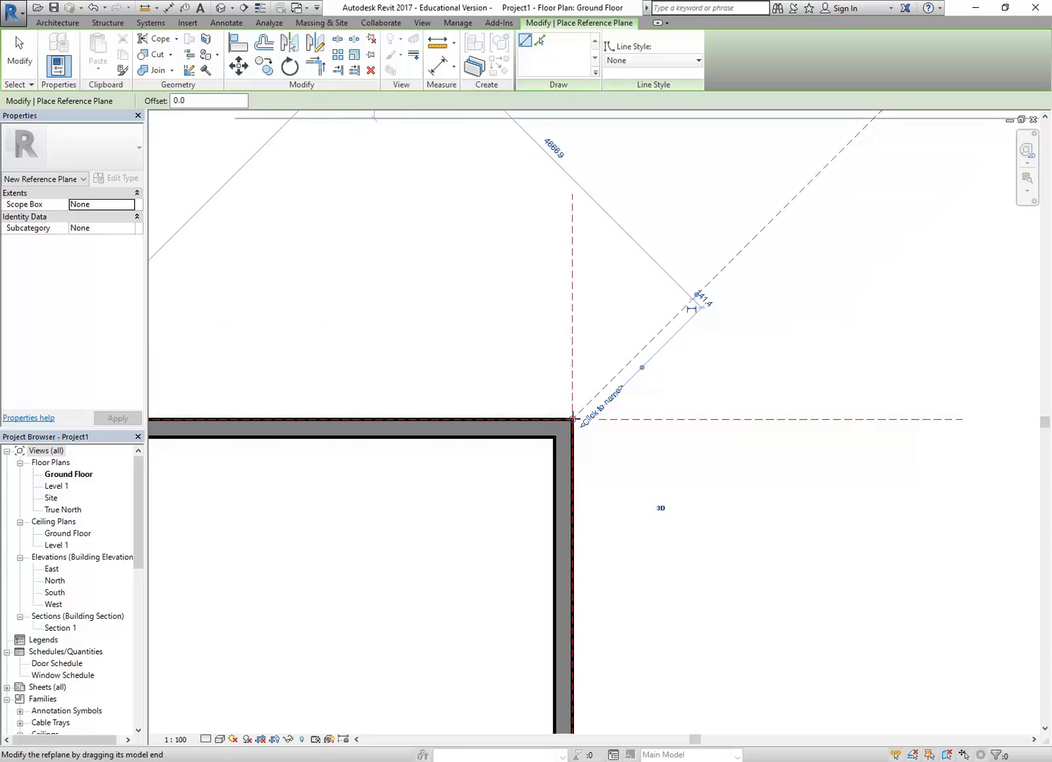
left_click(571, 420)
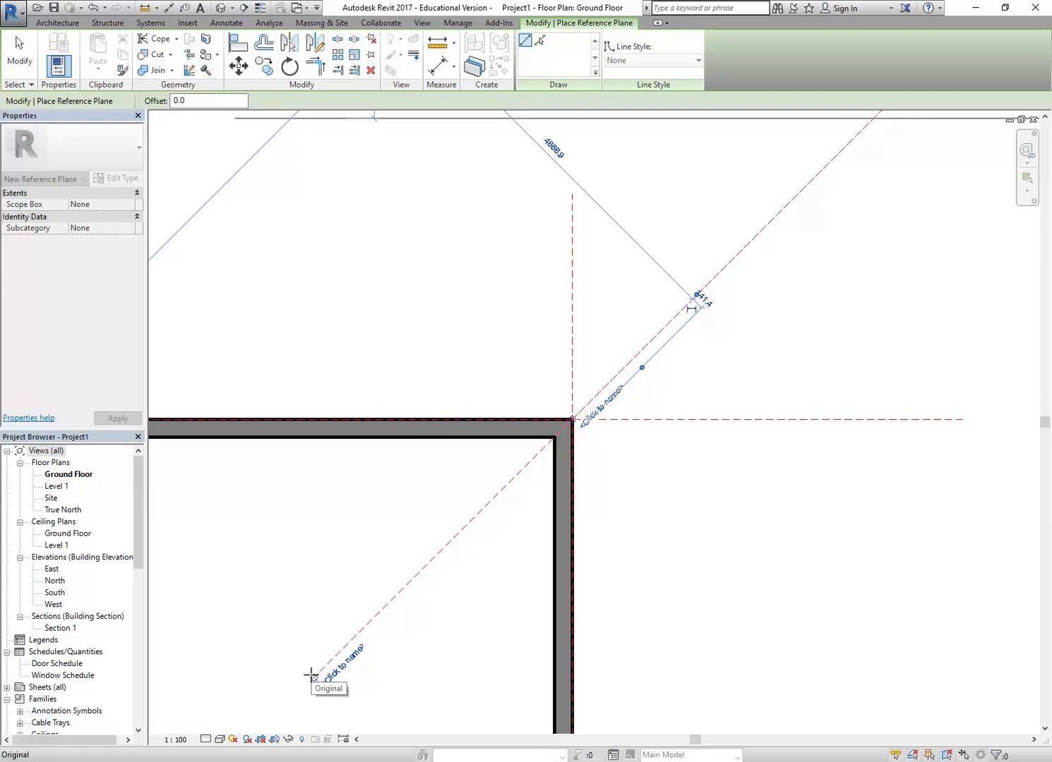
left_click(311, 676)
- Draw a parallel 45° reference plane above the corner diagonal and set its distance from that diagonal to 2000
scroll(362, 538, "down", 2)
scroll(362, 530, "down", 3)
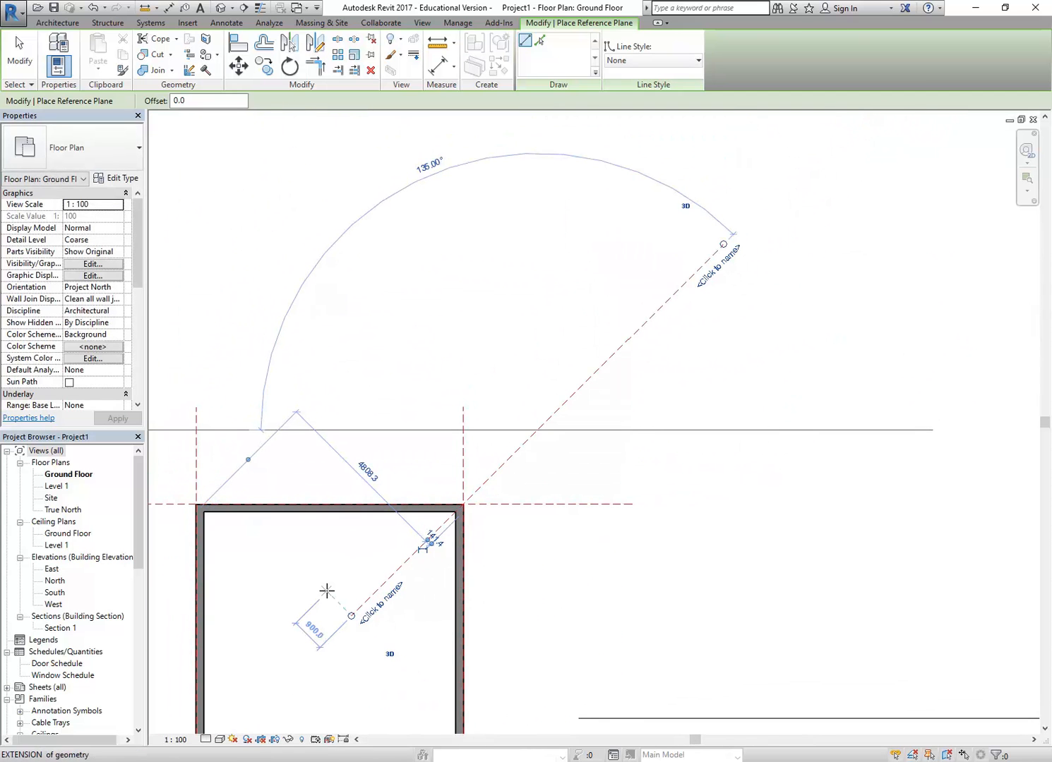
left_click(313, 557)
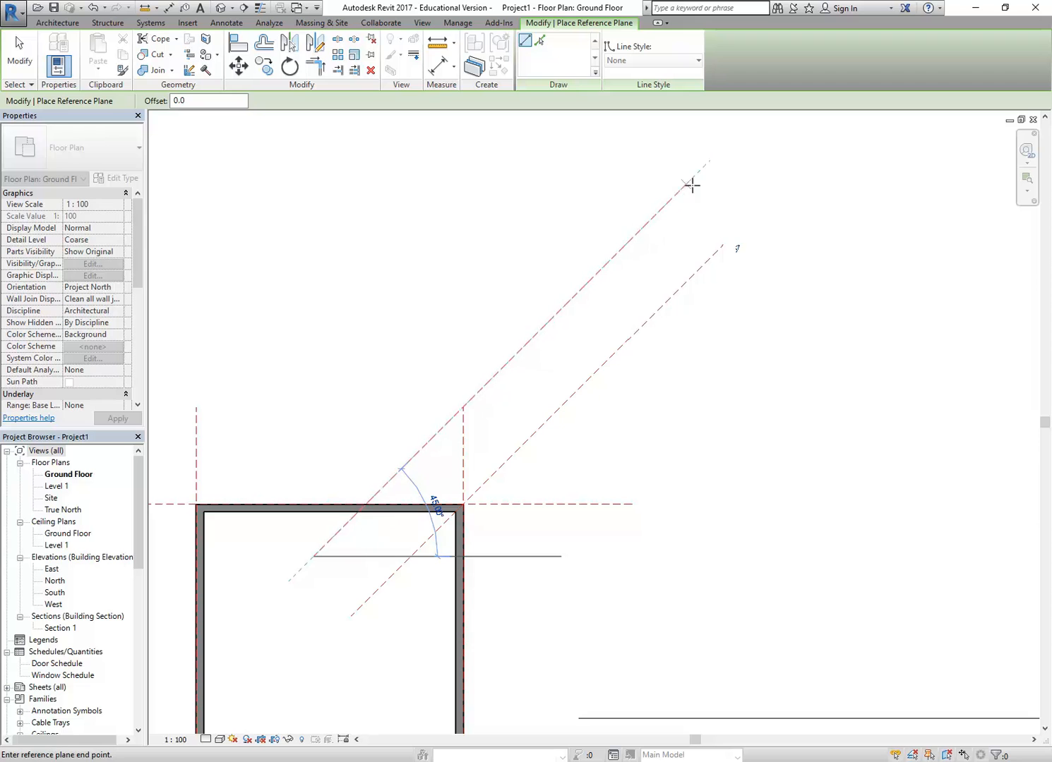
left_click(648, 224)
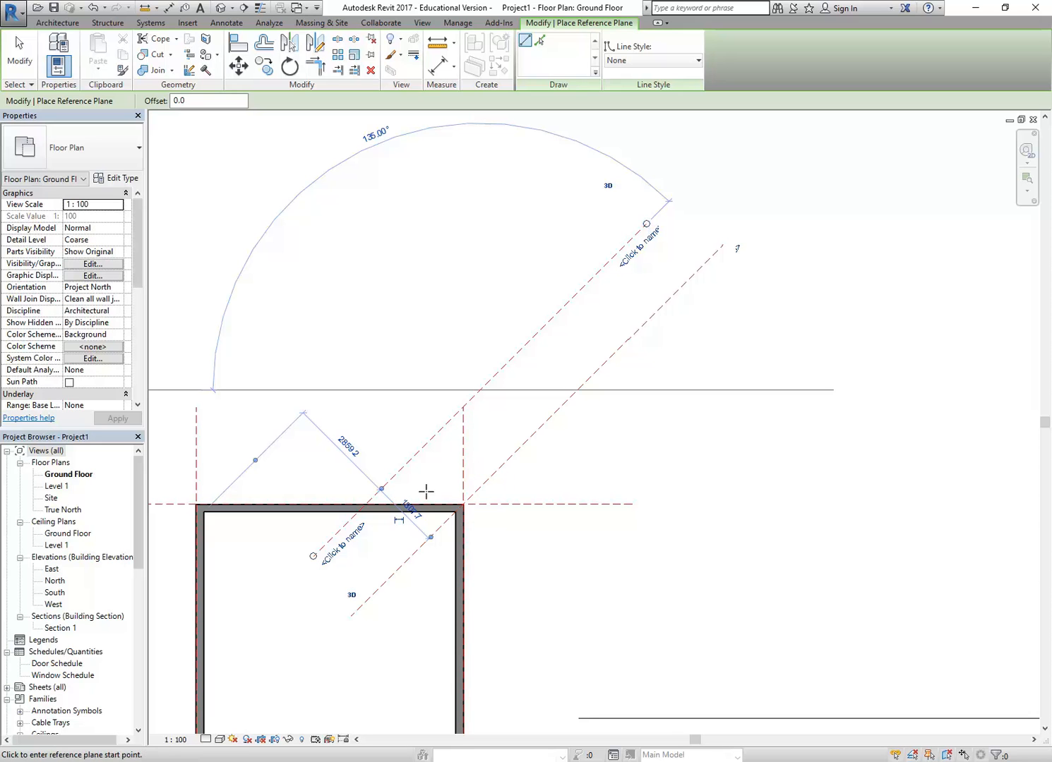
left_click(413, 509)
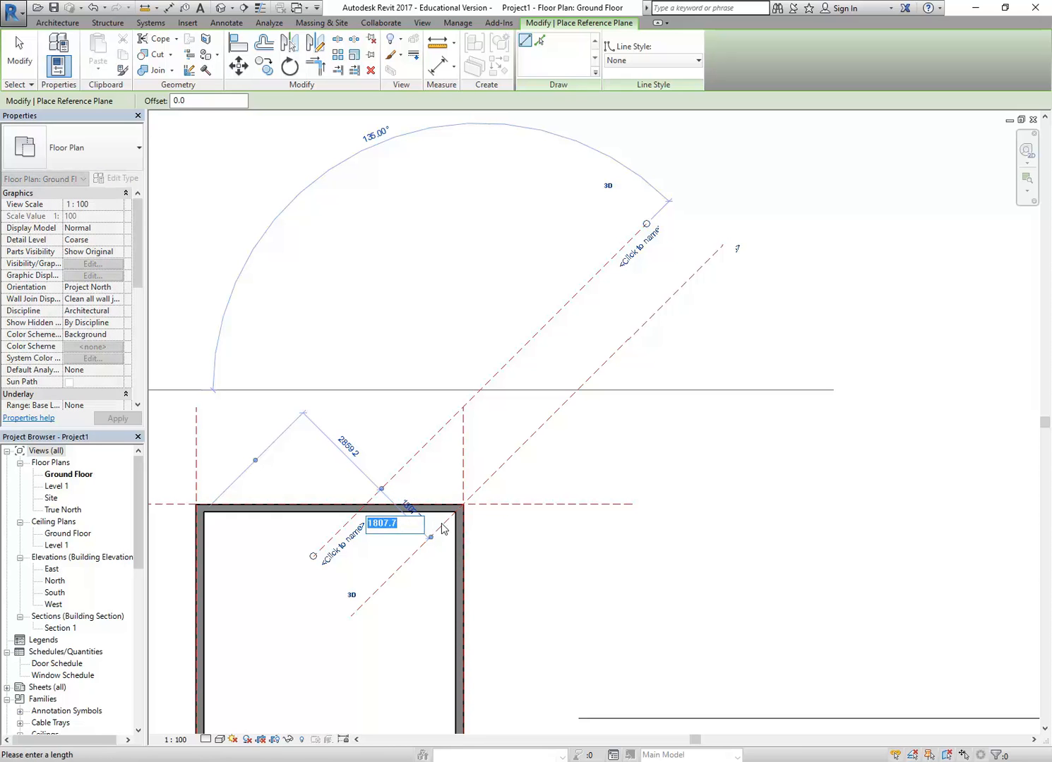
type("2000")
key("Return")
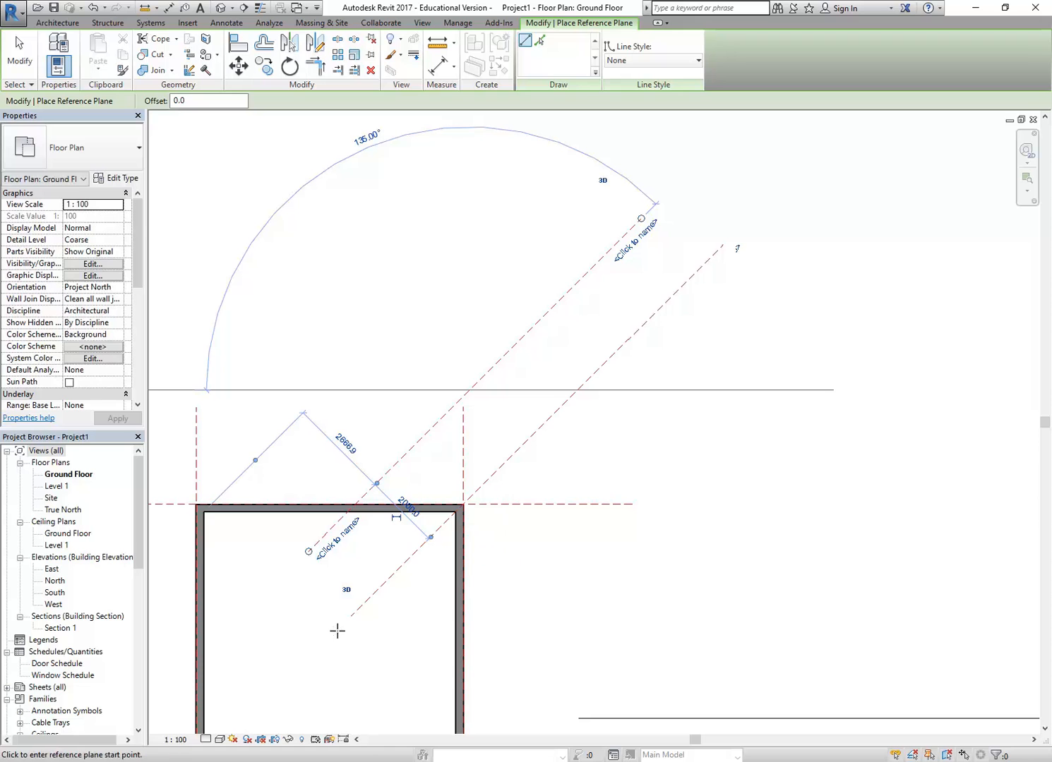
- Draw another parallel 45° reference plane below the corner diagonal and set its distance from that diagonal to 2000
left_click(360, 606)
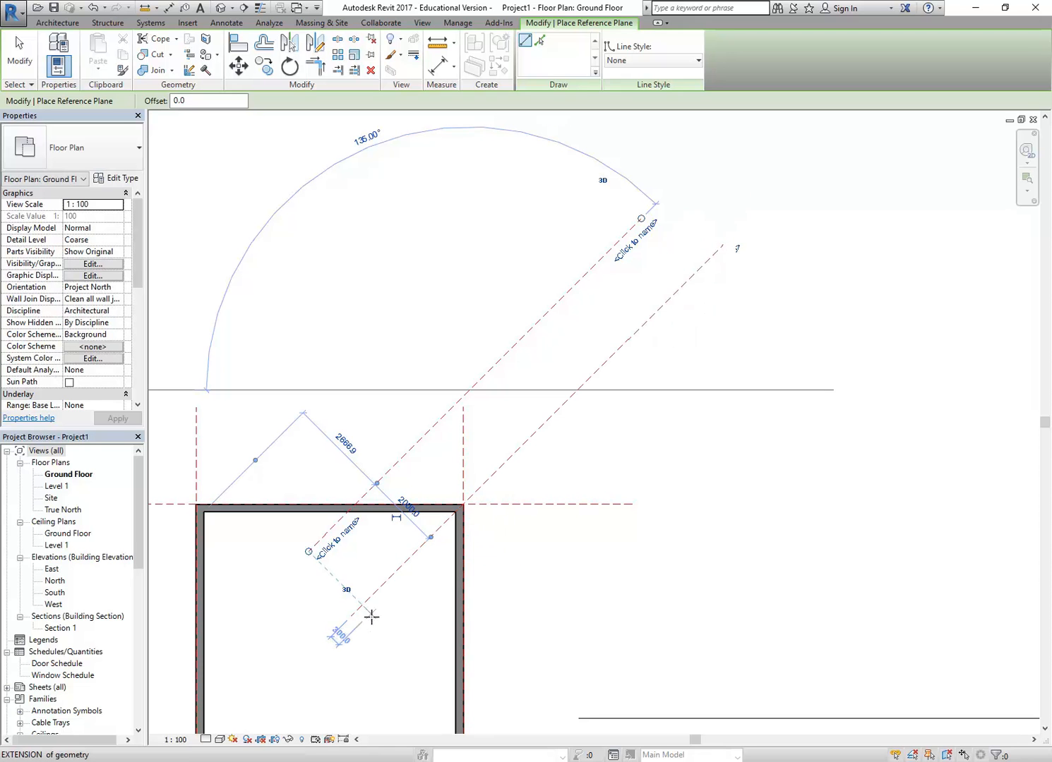
left_click(407, 648)
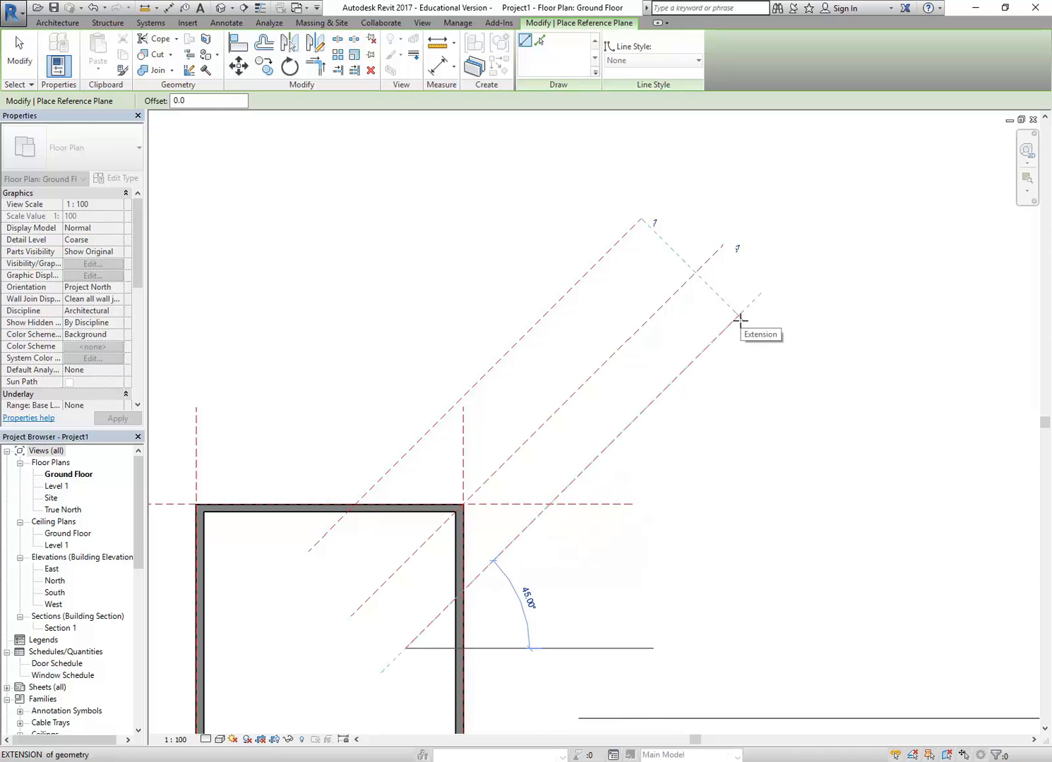
left_click(739, 319)
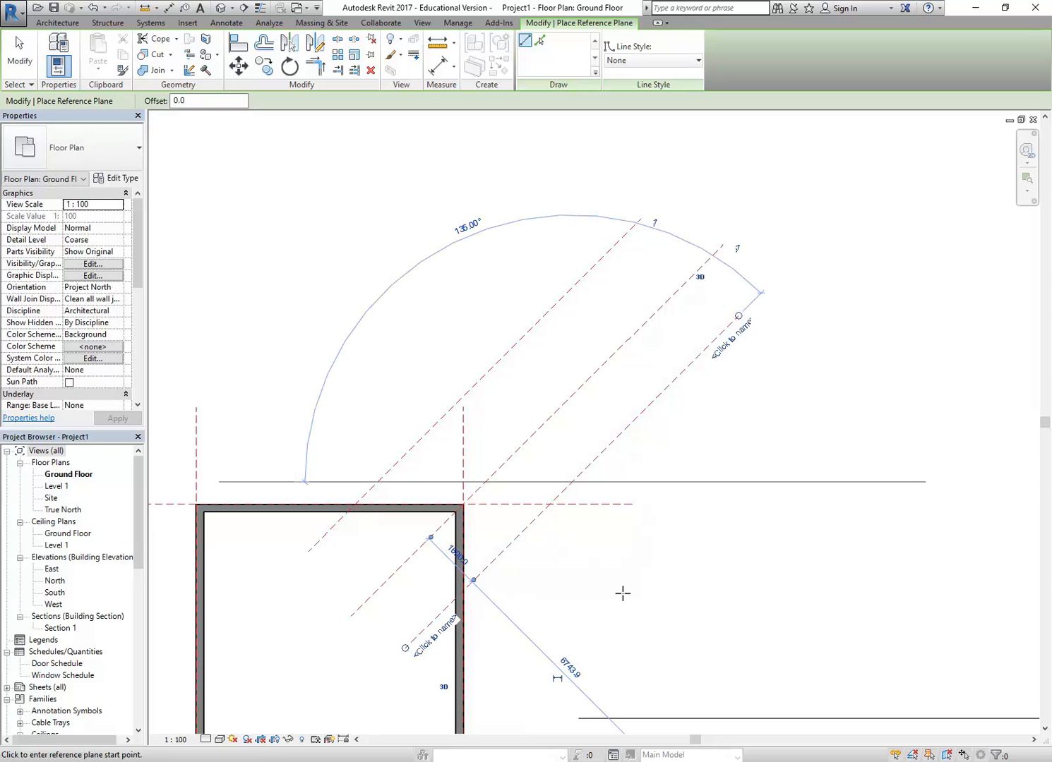
left_click(459, 555)
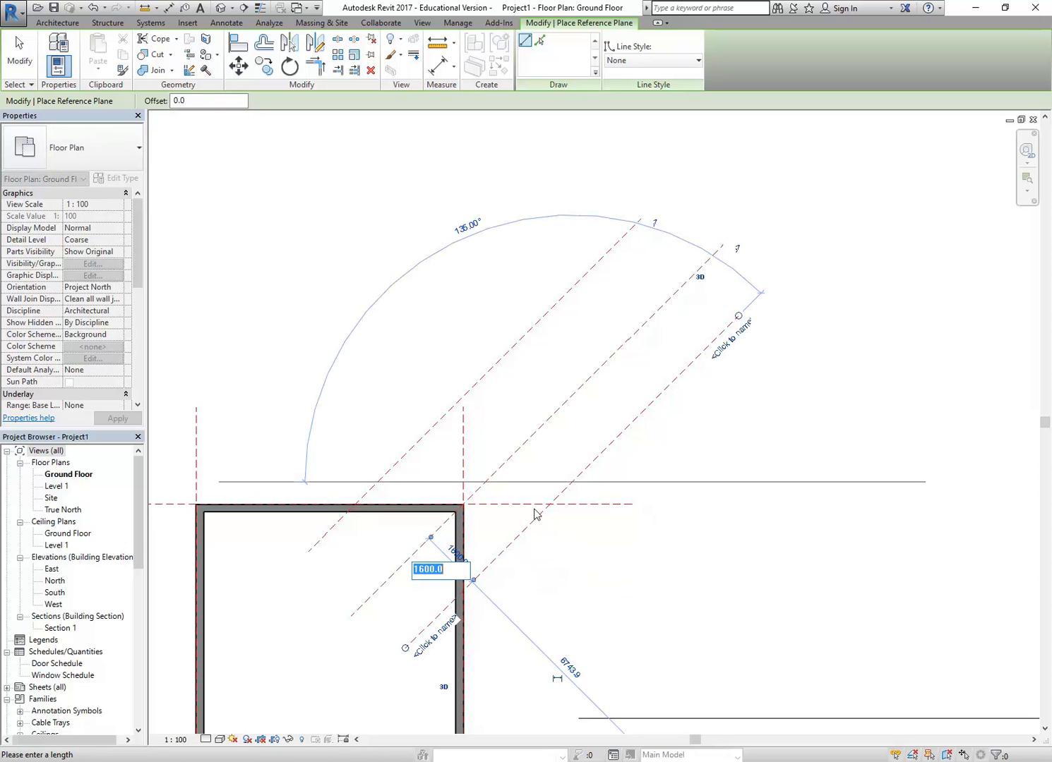
type("2000")
key("Return")
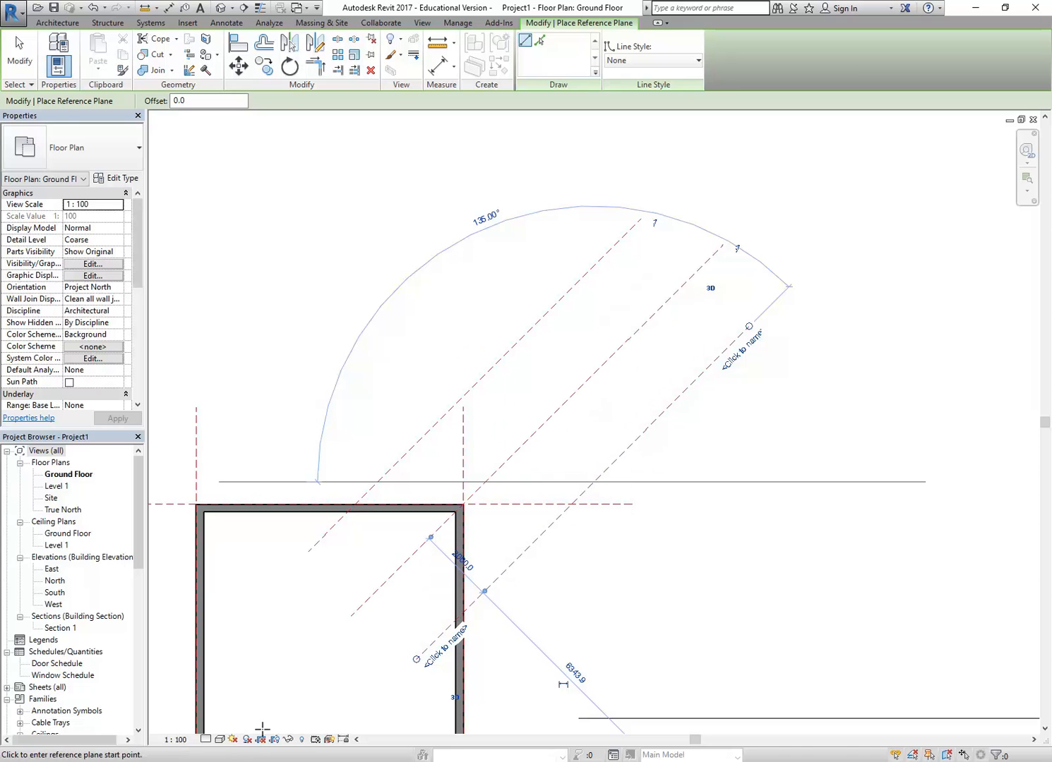
- Check the 45-degree extension task in the Revit Introduction PDF, and draw a 135° reference plane from the building's corner across the upper diagonal
left_click(241, 760)
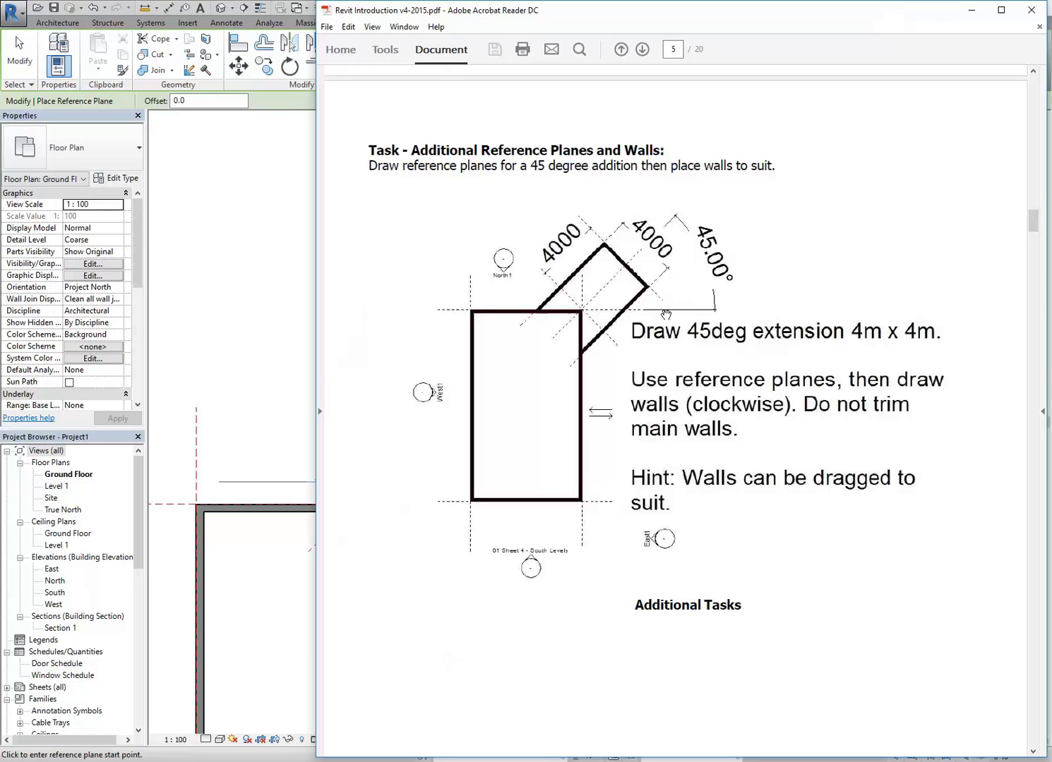
left_click(304, 108)
middle_click_drag(397, 424, 417, 418)
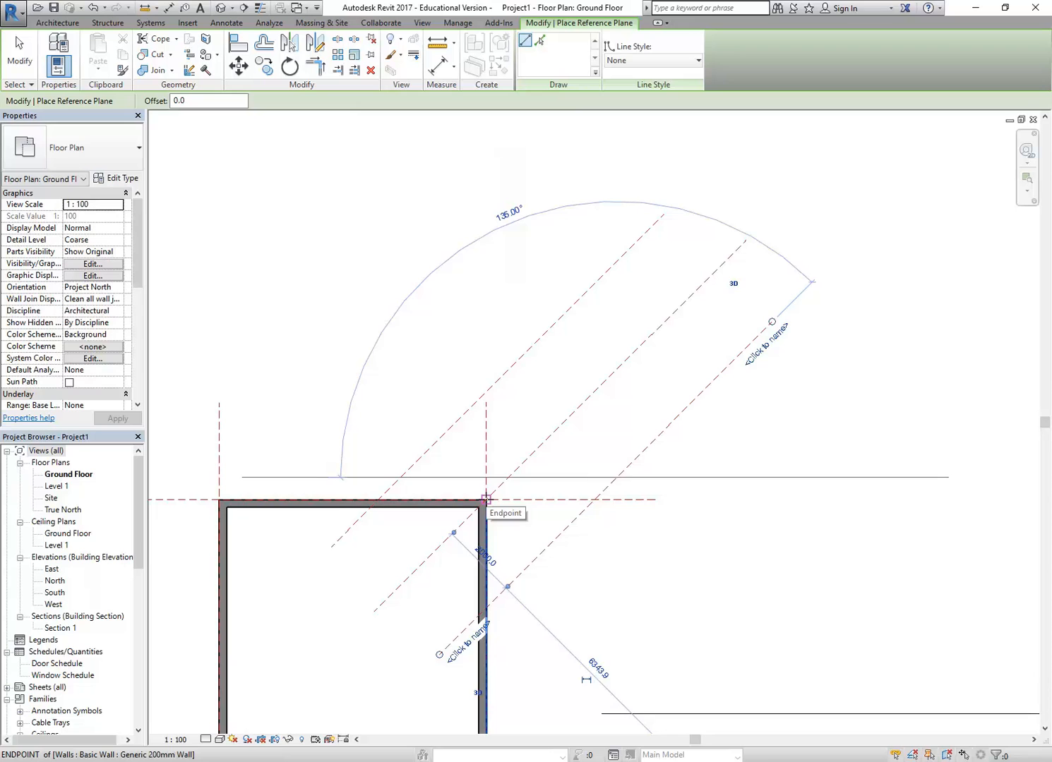
left_click(486, 499)
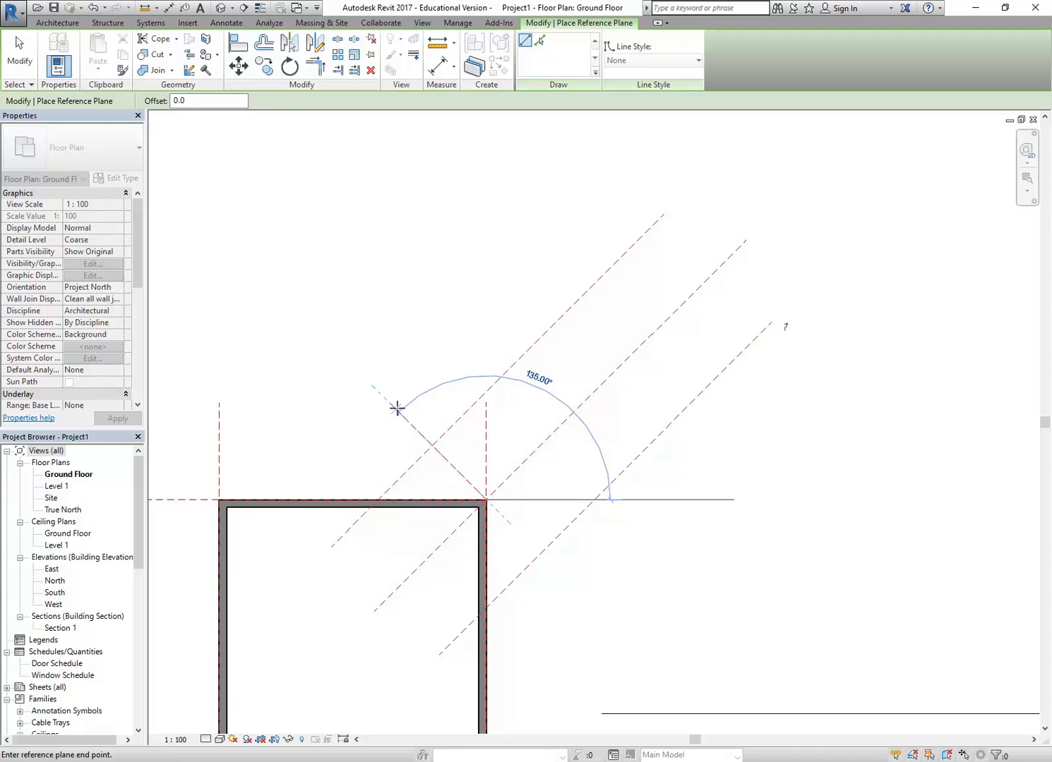
left_click(396, 408)
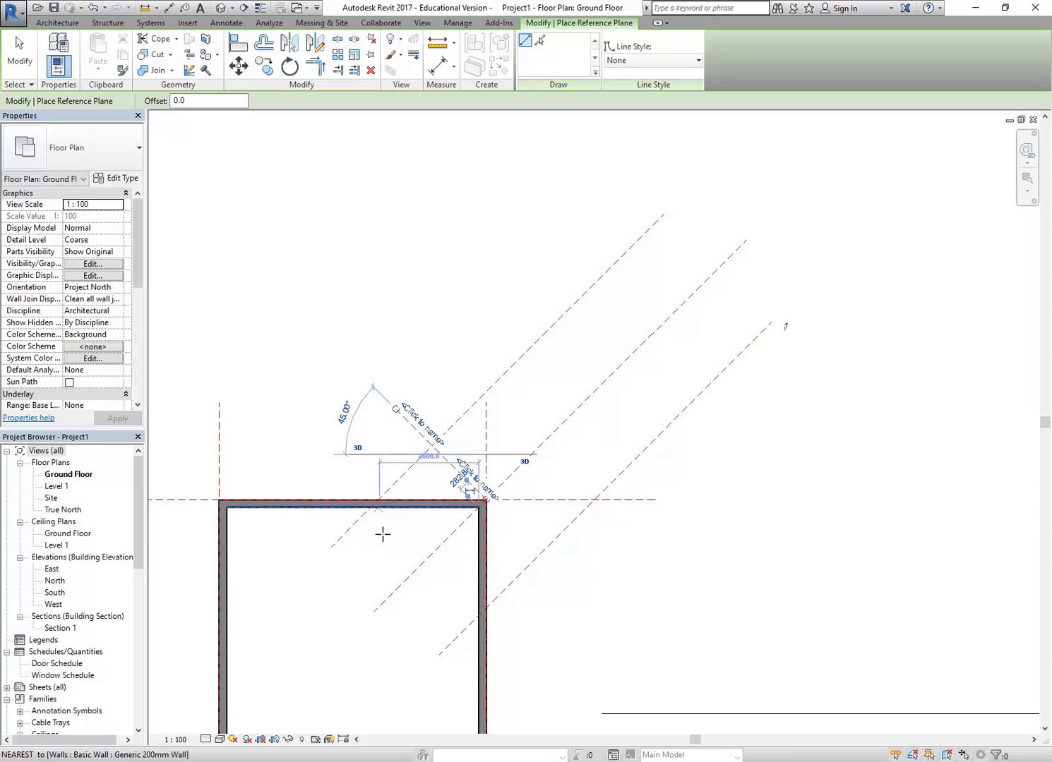
- Extend the perpendicular reference plane past the building's corner so it also crosses the lower diagonal plane
scroll(472, 588, "up", 1)
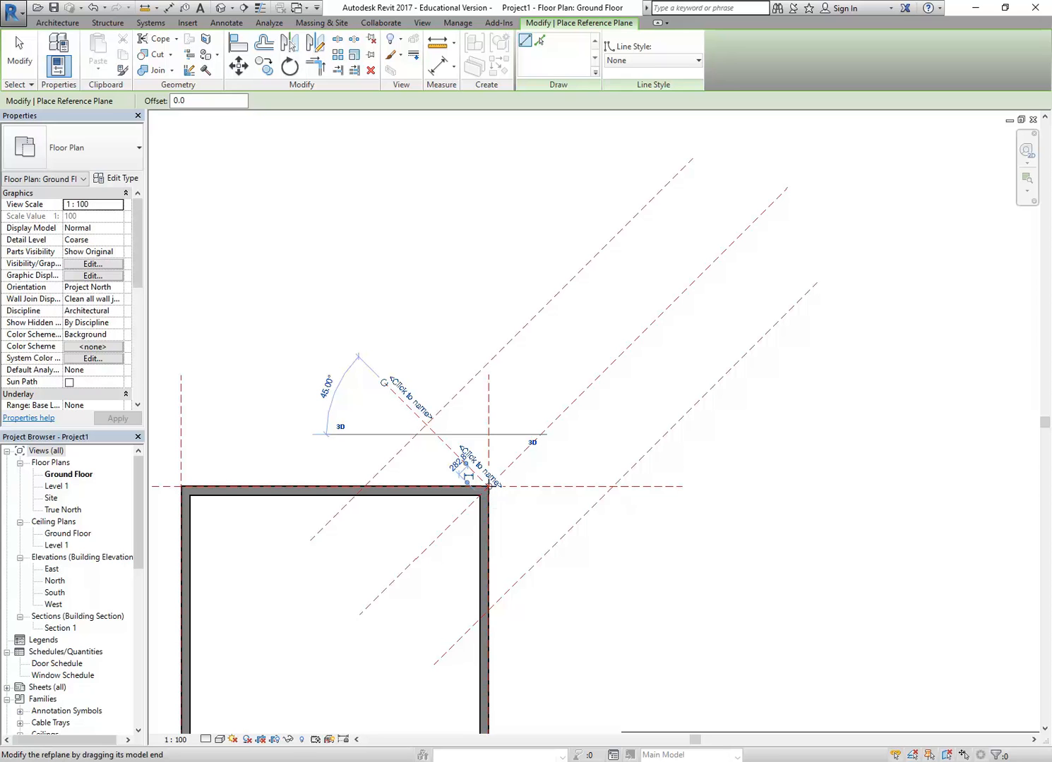
left_click(489, 486)
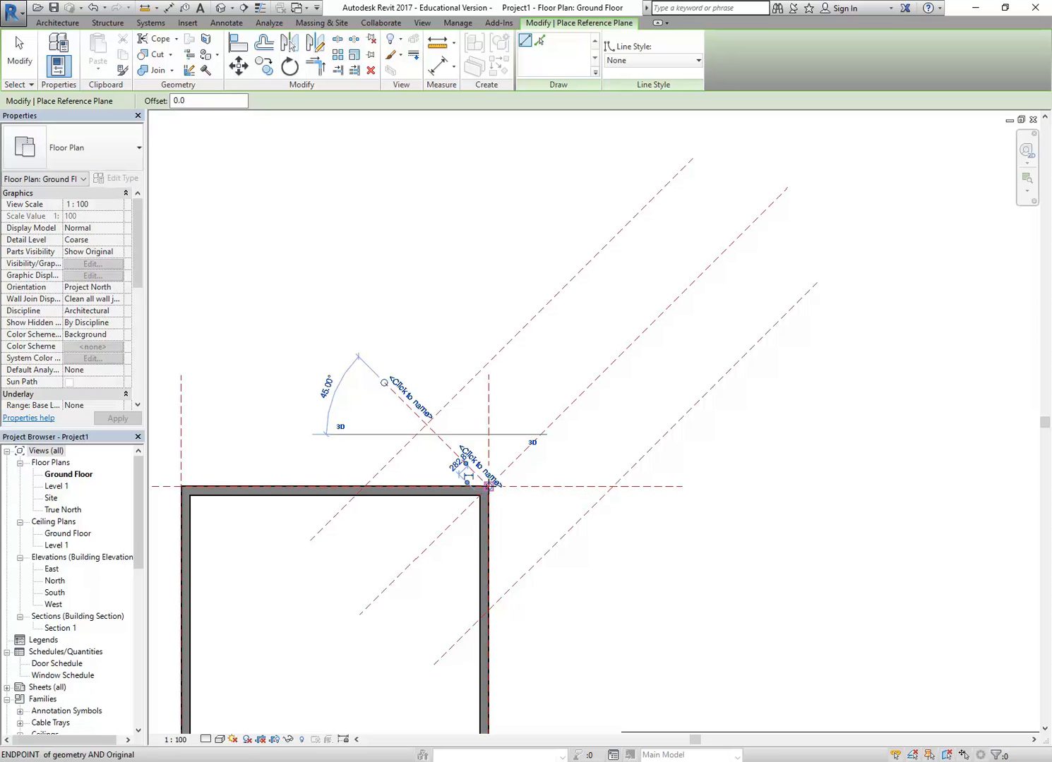
left_click(564, 561)
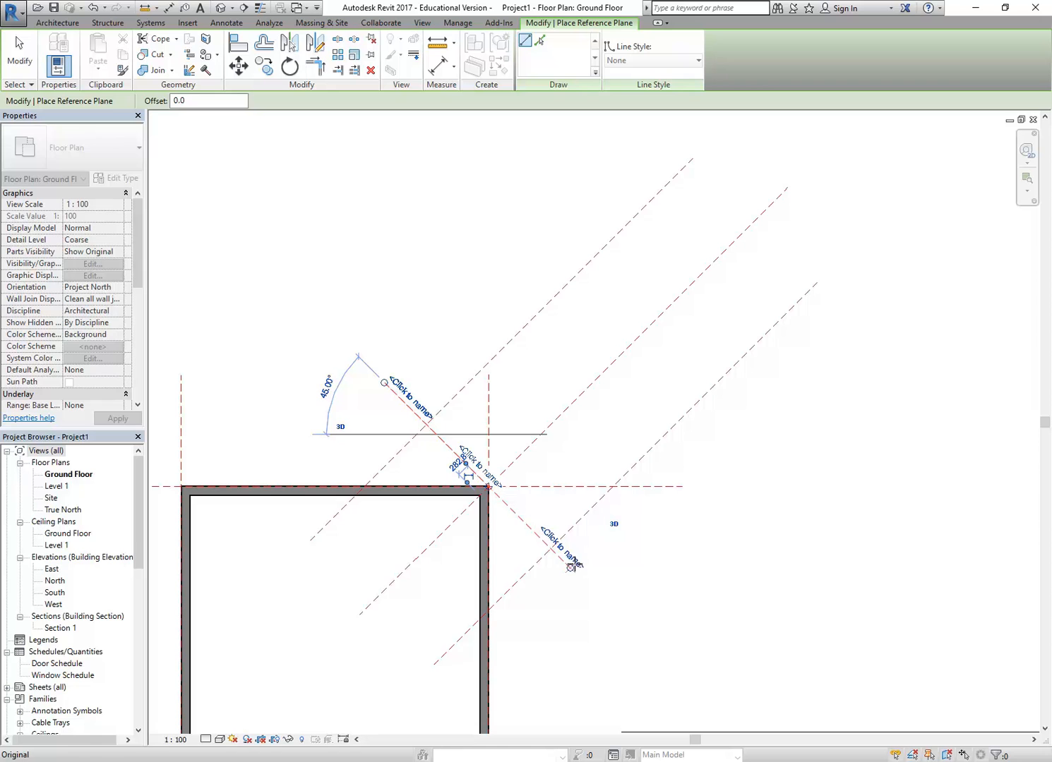
left_click(595, 593)
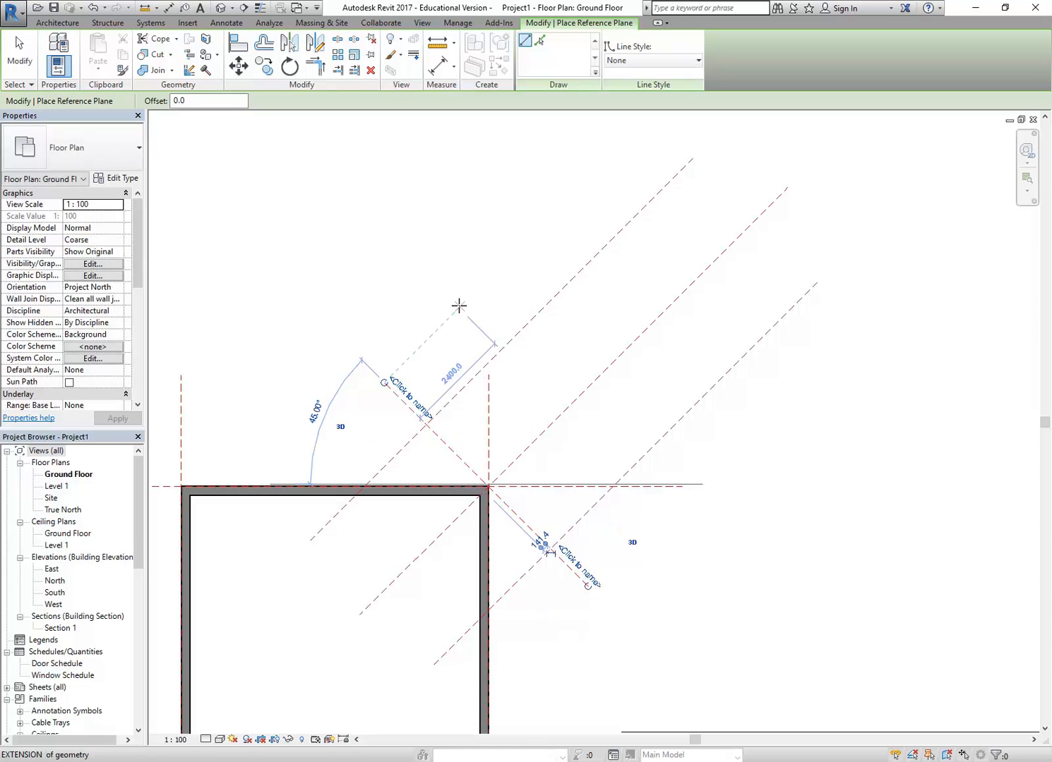
key("Escape")
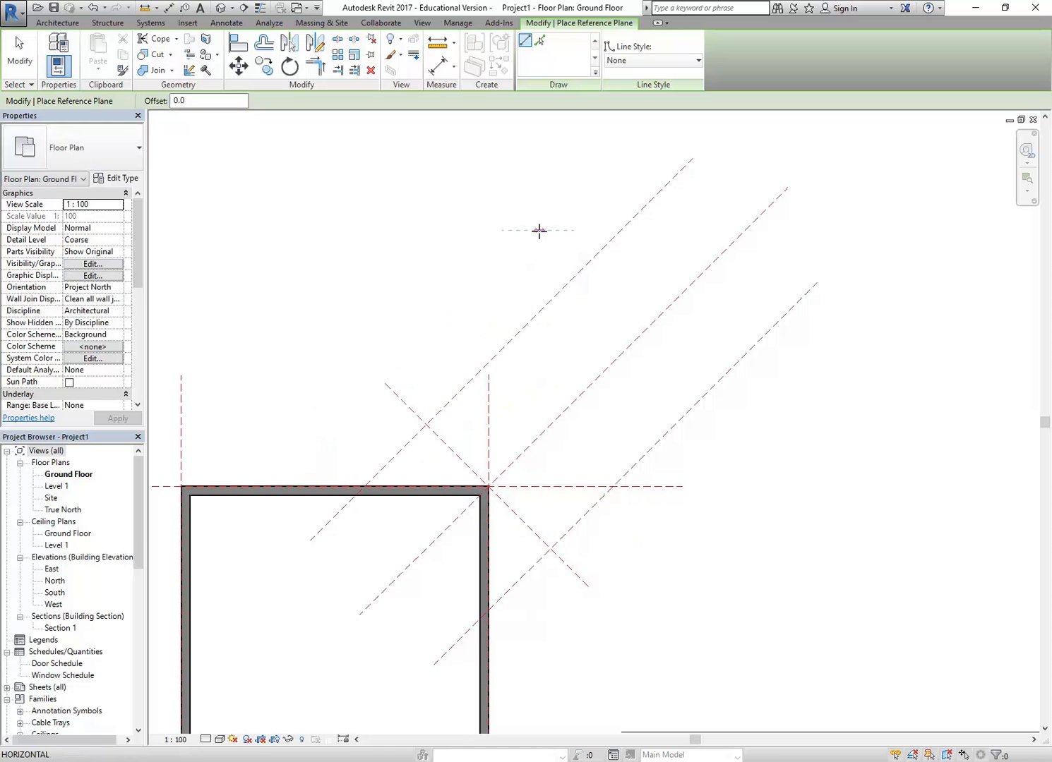
- Draw a second perpendicular reference plane across the three diagonals and set it 4000 from the one through the corner
left_click(538, 231)
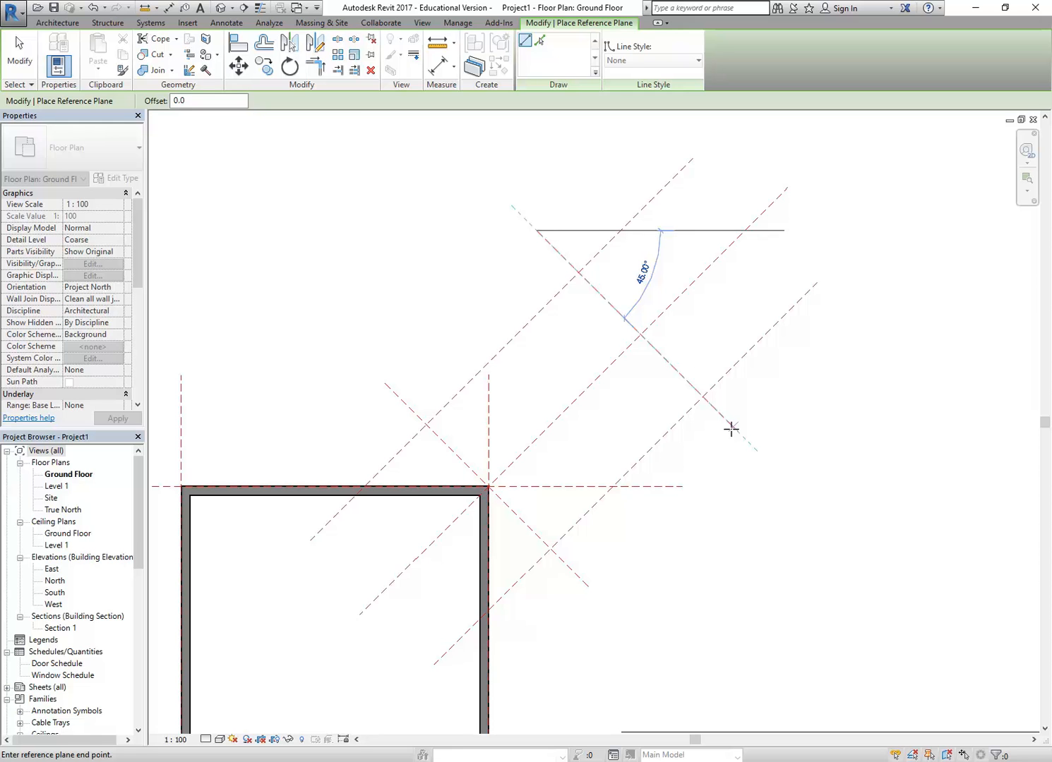
left_click(731, 428)
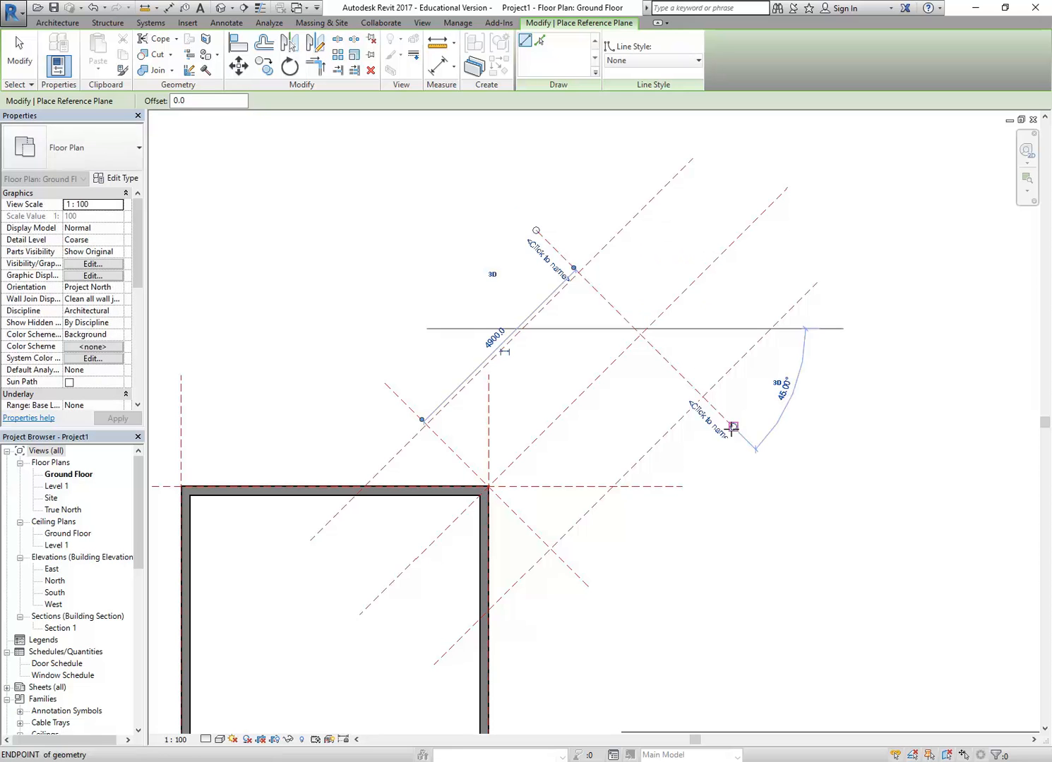
left_click(488, 336)
type("4000")
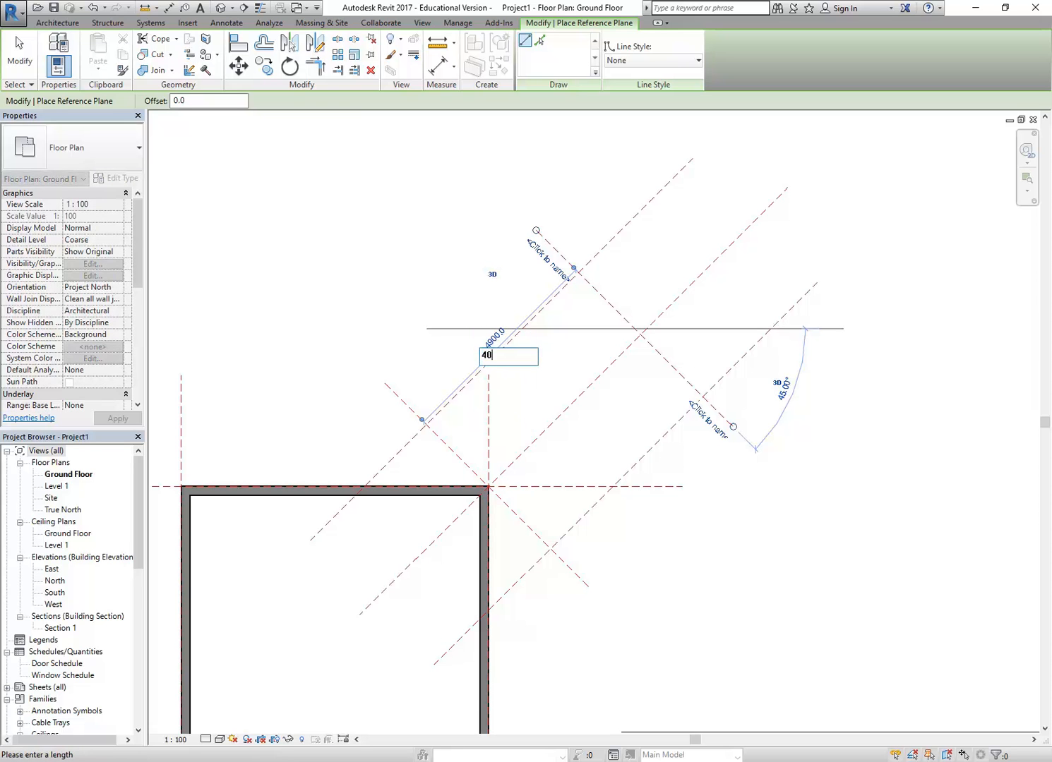
key("Return")
key("Escape")
key("Escape")
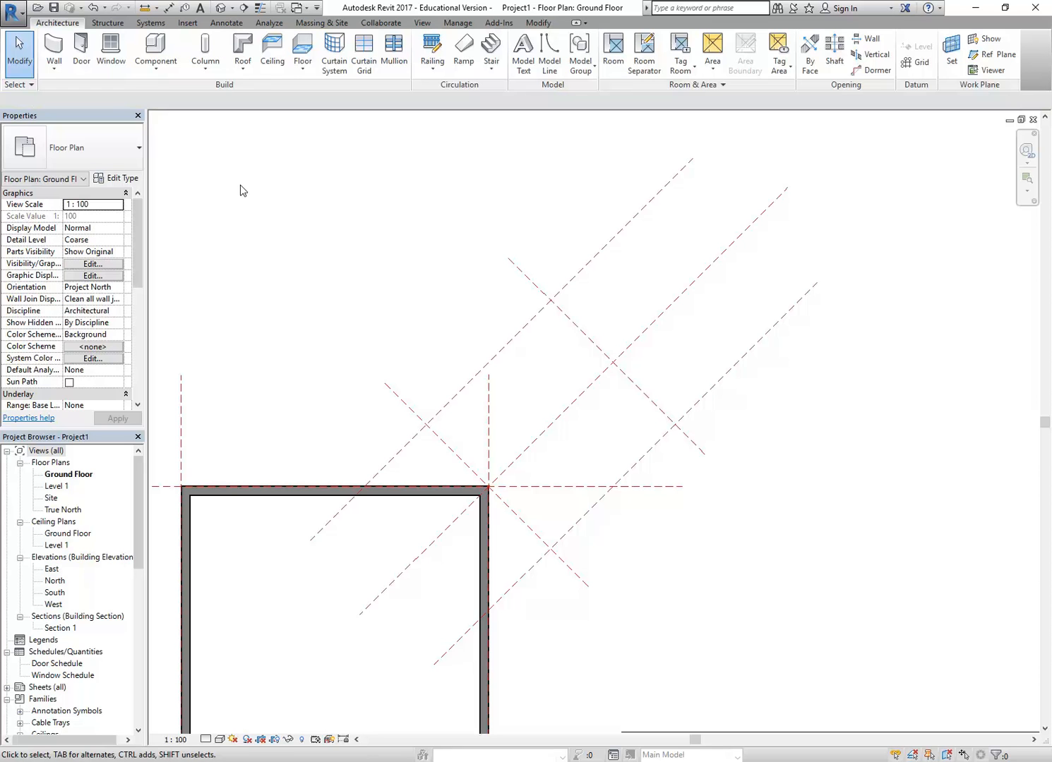
- Draw three chained Generic 200mm walls clockwise along the outer reference planes, from the main building's upper wall around to its right wall
scroll(432, 420, "up", 2)
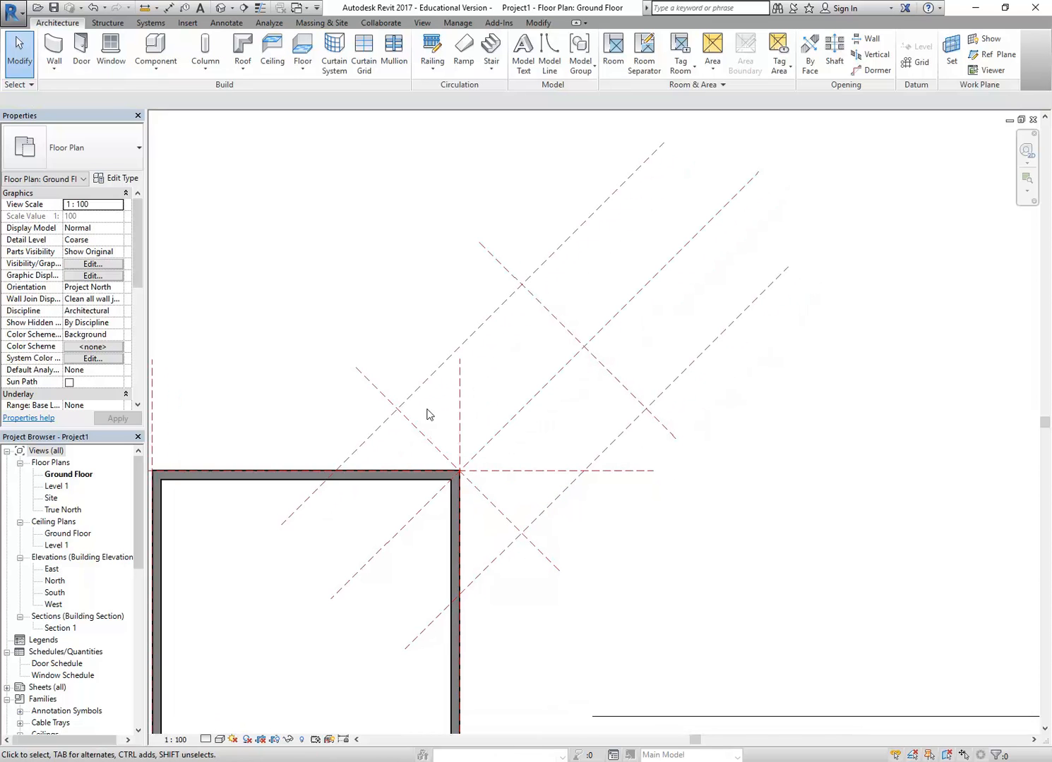
middle_click_drag(394, 333, 370, 326)
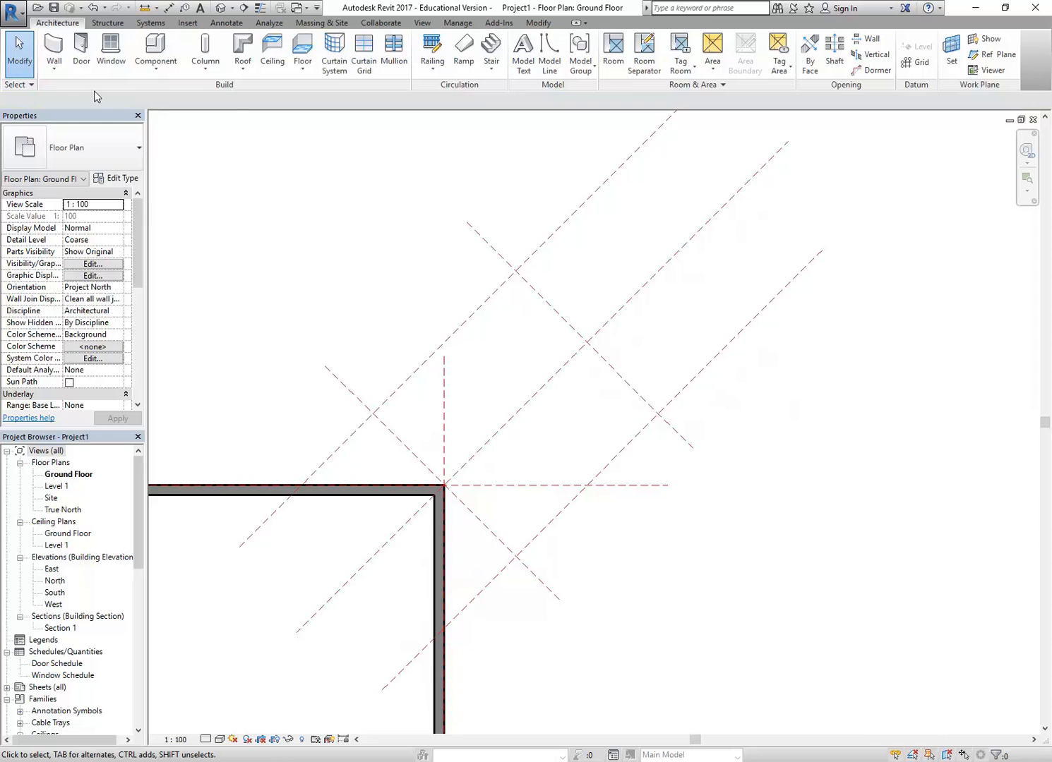
left_click(51, 46)
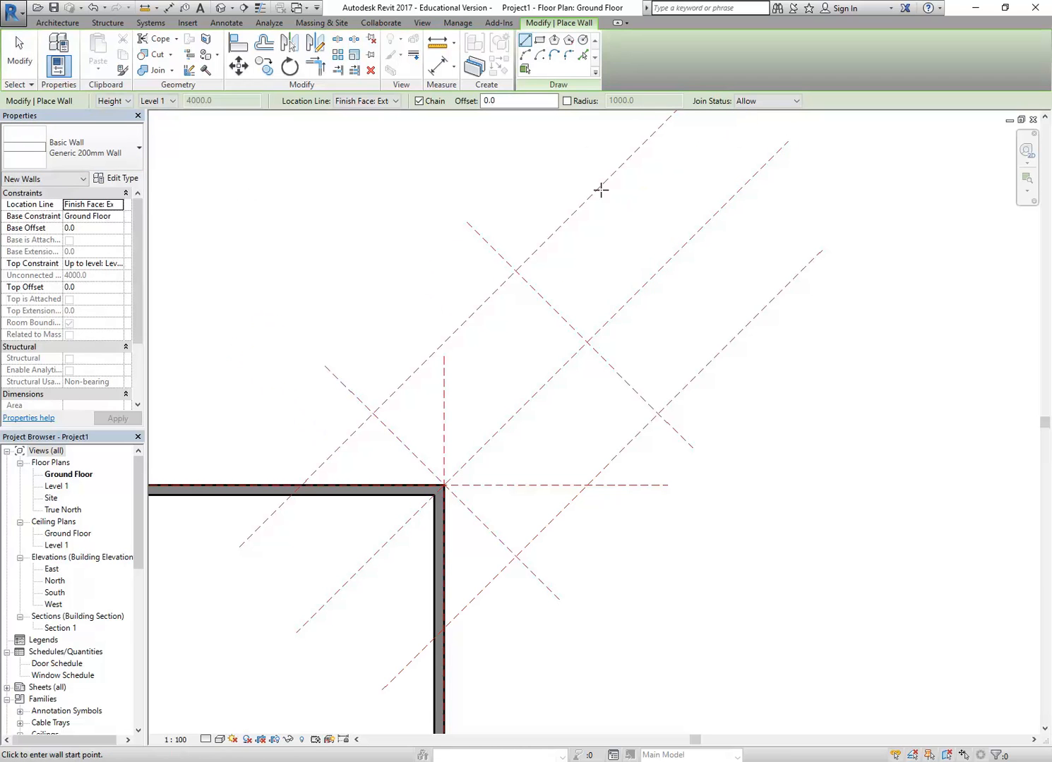
left_click(300, 485)
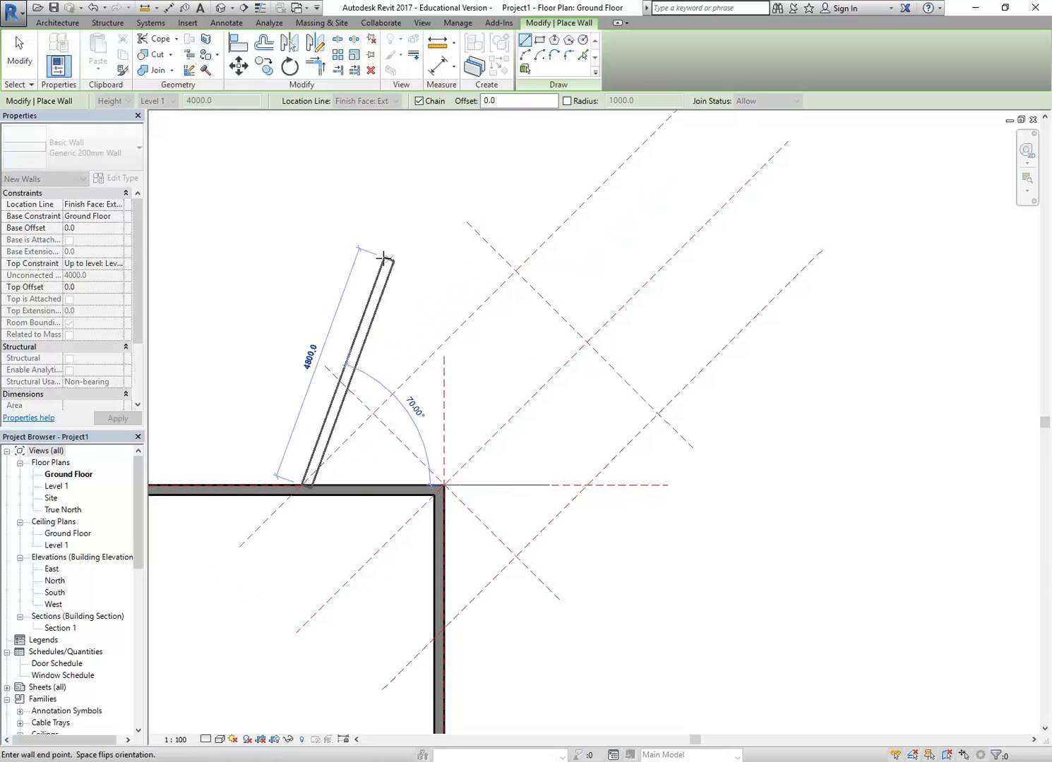
left_click(518, 275)
left_click(653, 413)
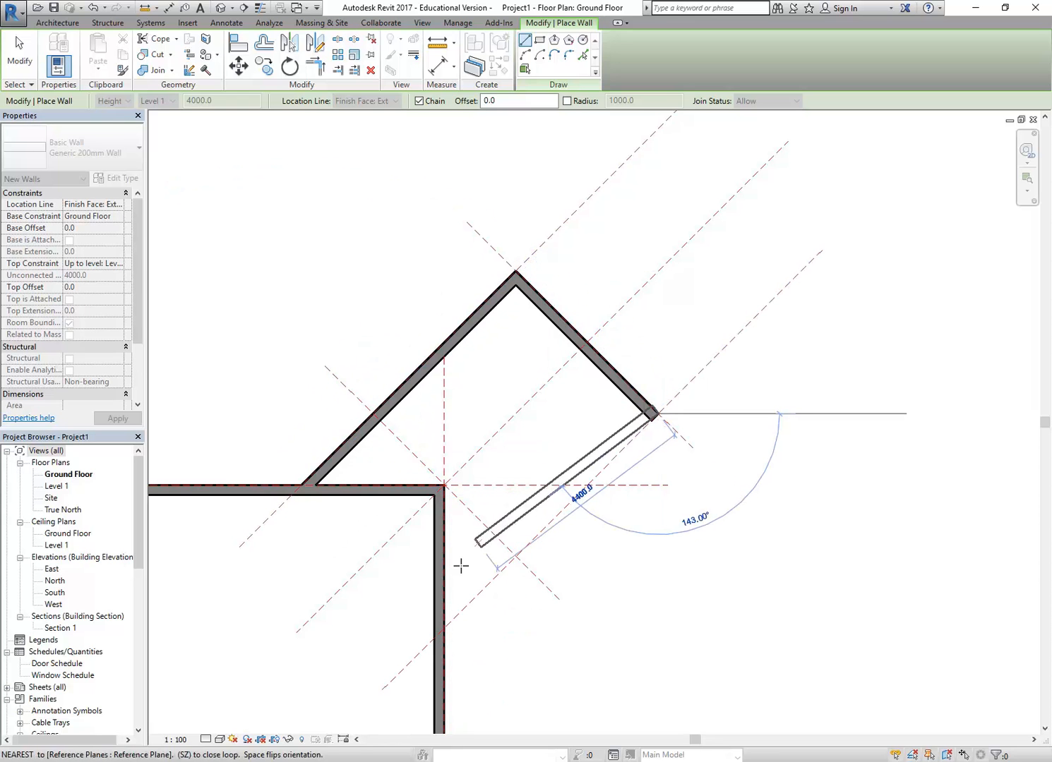
right_click(347, 261)
left_click(362, 269)
scroll(213, 273, "down", 2)
right_click(323, 238)
left_click(339, 246)
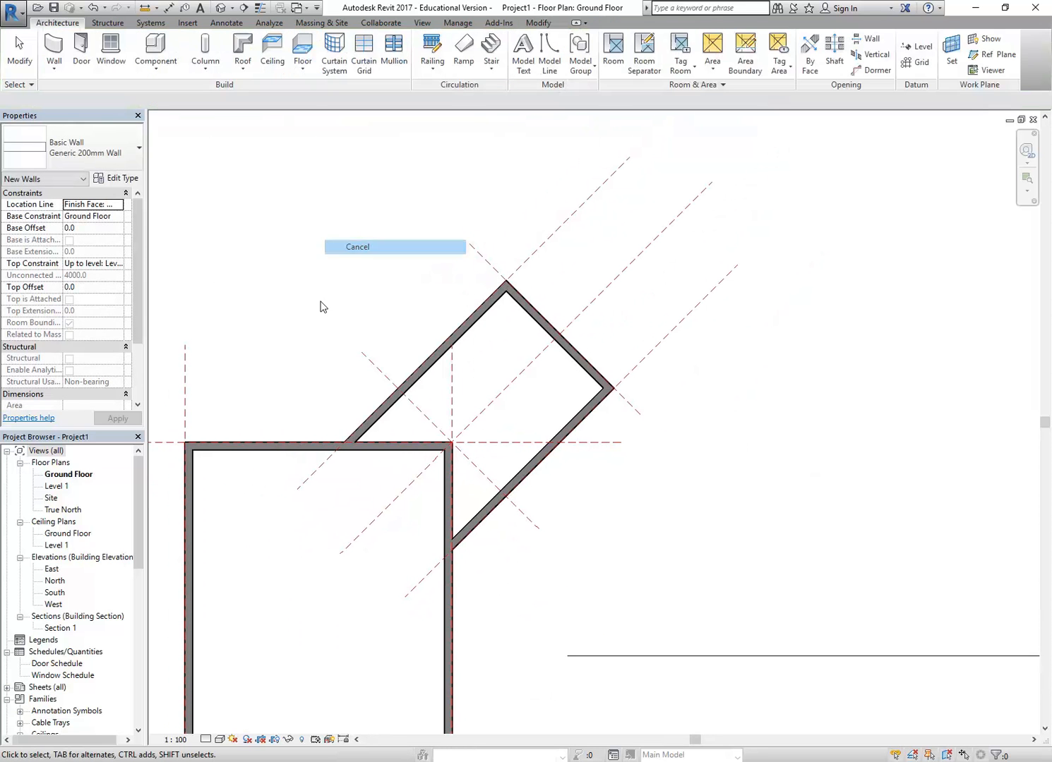